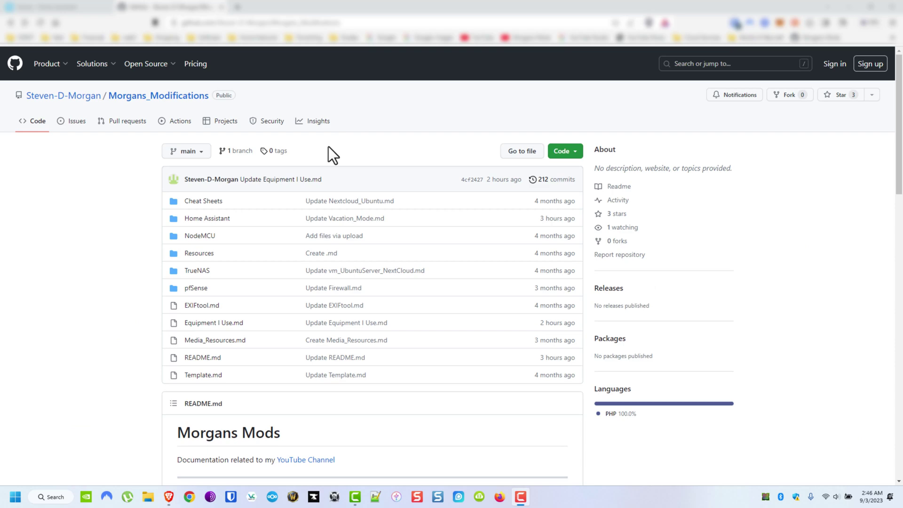
{"action": "left_click", "coordinate": [224, 324]}
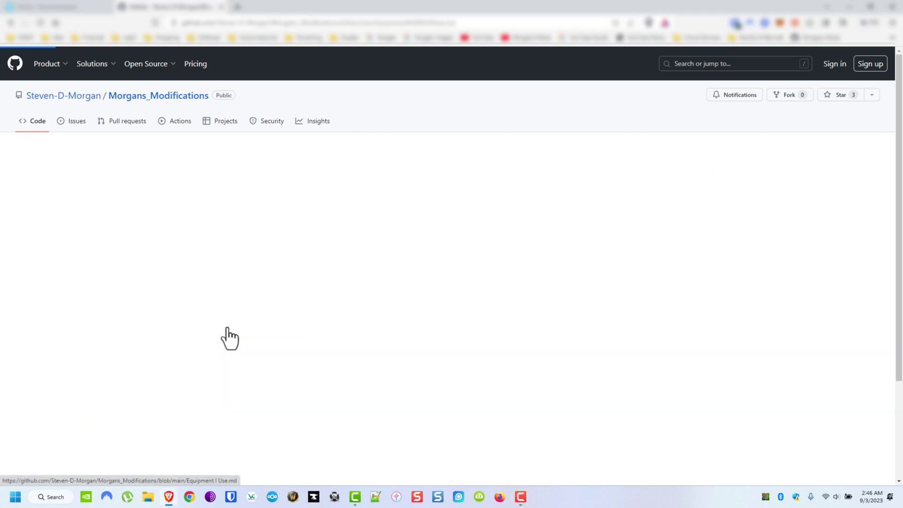
{"action": "scroll", "coordinate": [261, 324], "scroll_direction": "down", "scroll_amount": 20}
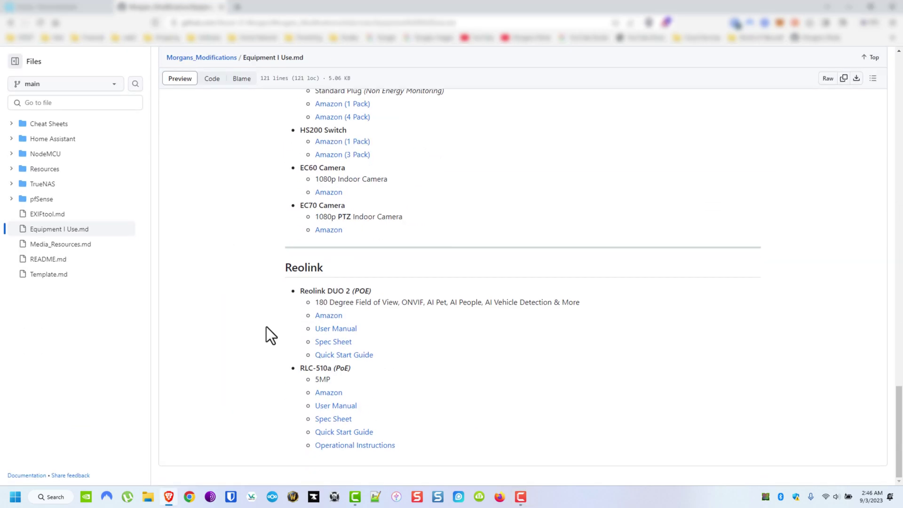
{"action": "right_click", "coordinate": [324, 315]}
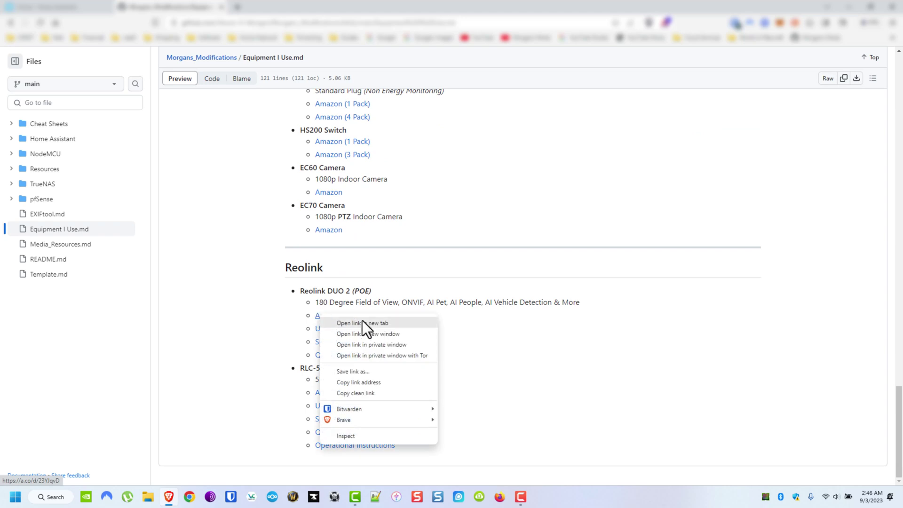
{"action": "left_click", "coordinate": [362, 321]}
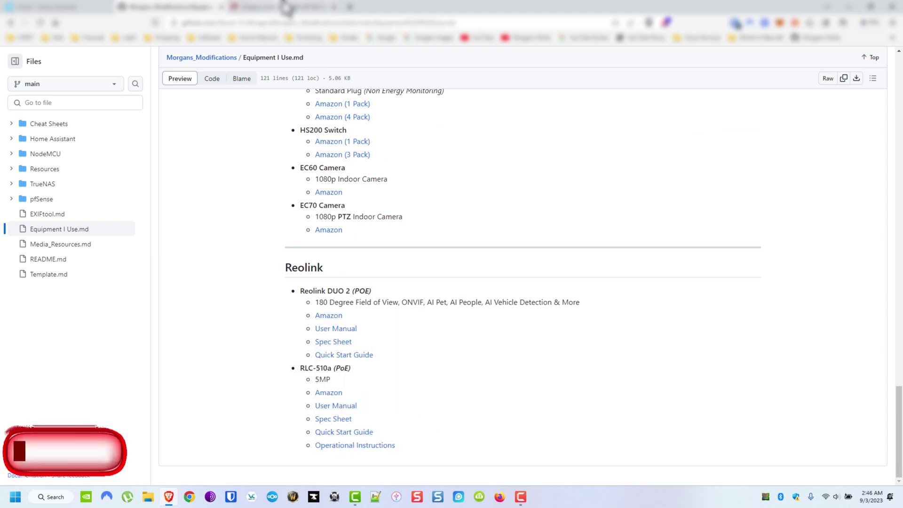
{"action": "left_click", "coordinate": [283, 6]}
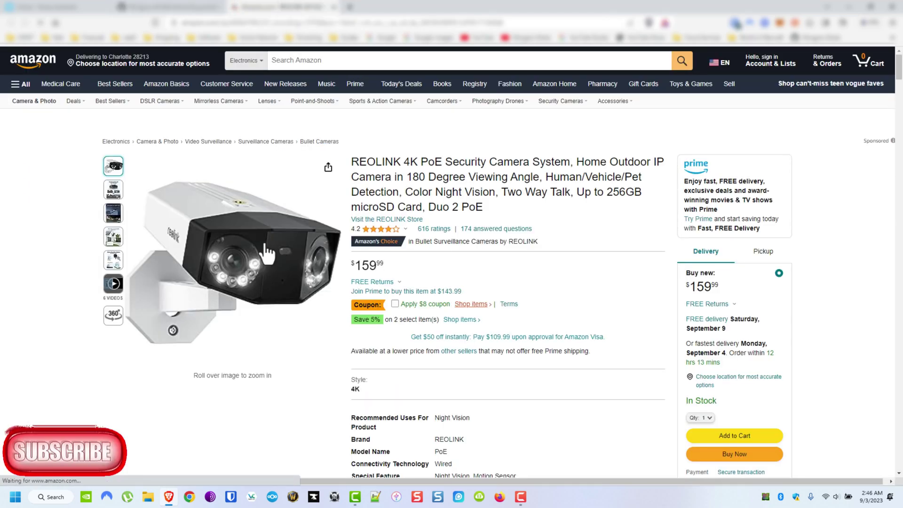
{"action": "scroll", "coordinate": [546, 304], "scroll_direction": "down", "scroll_amount": 4}
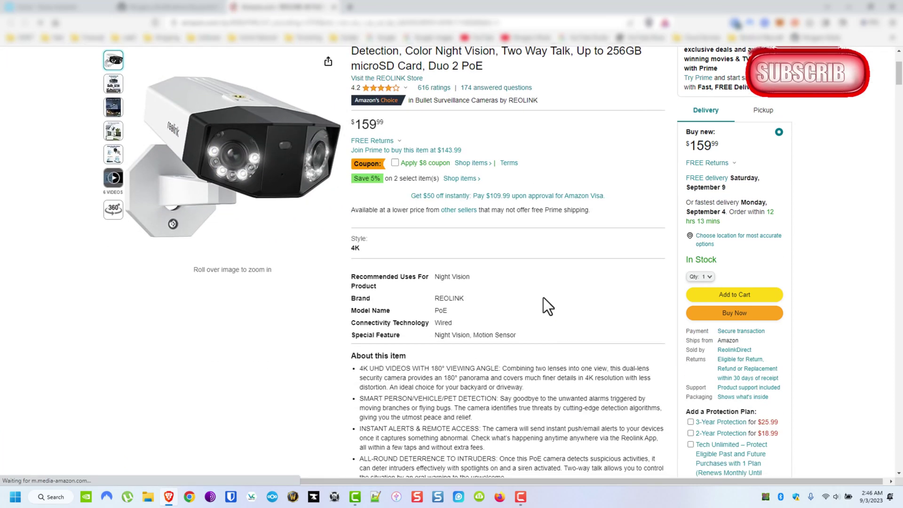
{"action": "scroll", "coordinate": [486, 262], "scroll_direction": "up", "scroll_amount": 2}
{"action": "scroll", "coordinate": [485, 306], "scroll_direction": "down", "scroll_amount": 4}
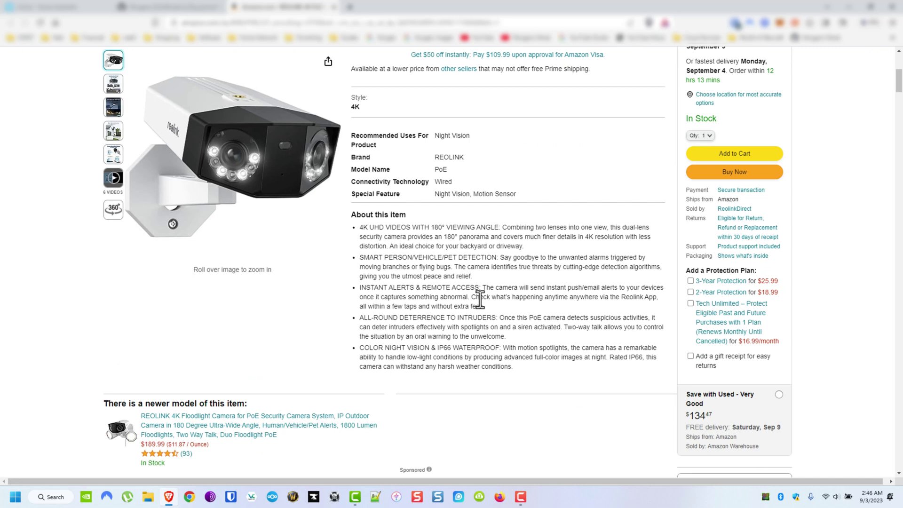
{"action": "left_click_drag", "start_coordinate": [360, 257], "coordinate": [501, 259]}
{"action": "left_click", "coordinate": [492, 315]}
{"action": "scroll", "coordinate": [550, 325], "scroll_direction": "down", "scroll_amount": 13}
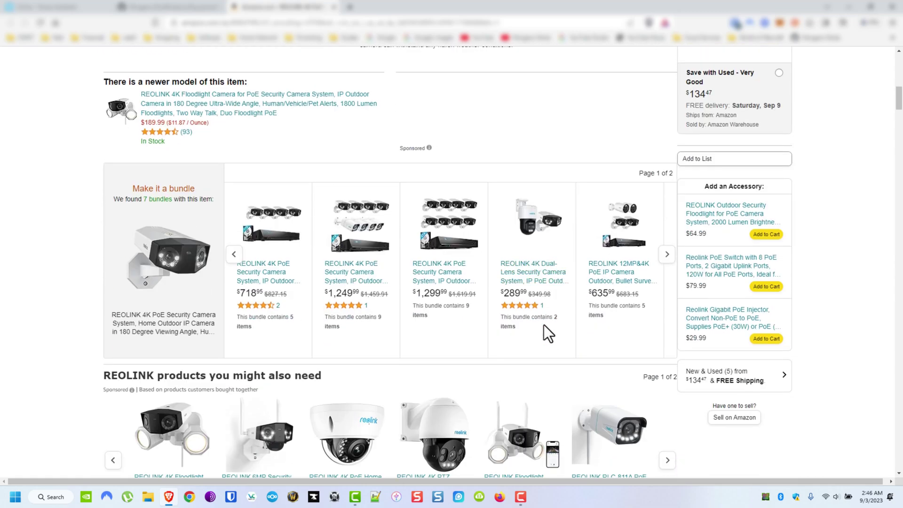
{"action": "scroll", "coordinate": [538, 329], "scroll_direction": "up", "scroll_amount": 3}
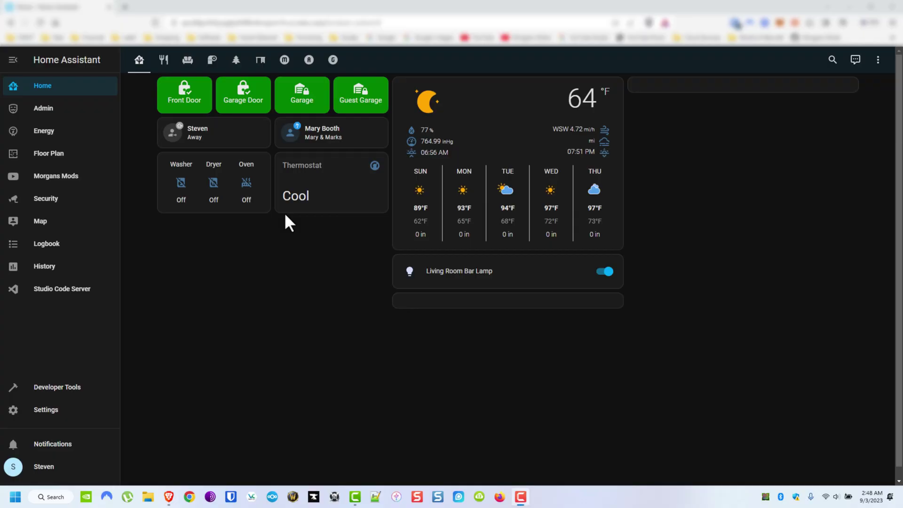
{"action": "left_click", "coordinate": [66, 411]}
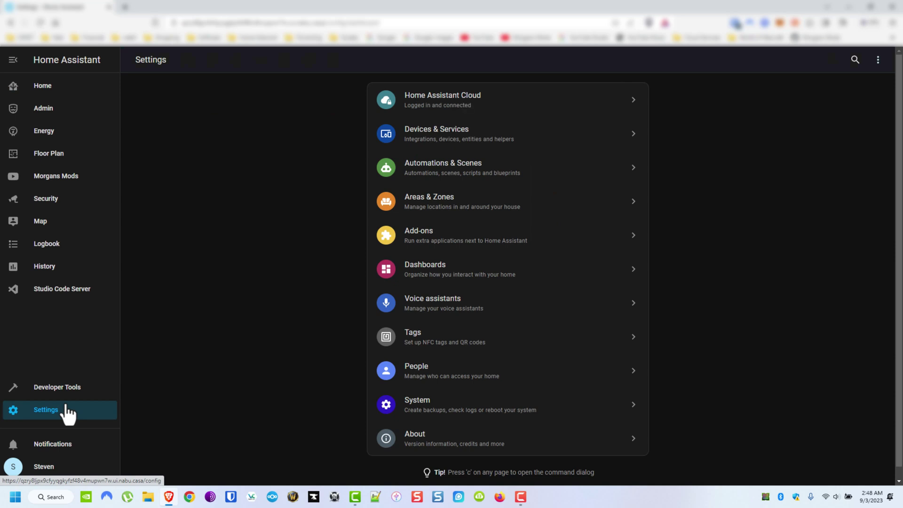
{"action": "left_click", "coordinate": [415, 143]}
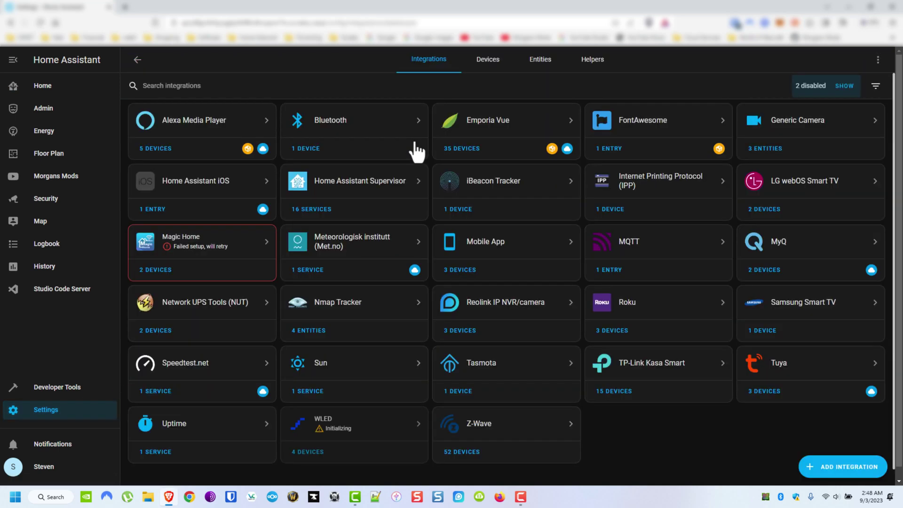
{"action": "left_click", "coordinate": [838, 466]}
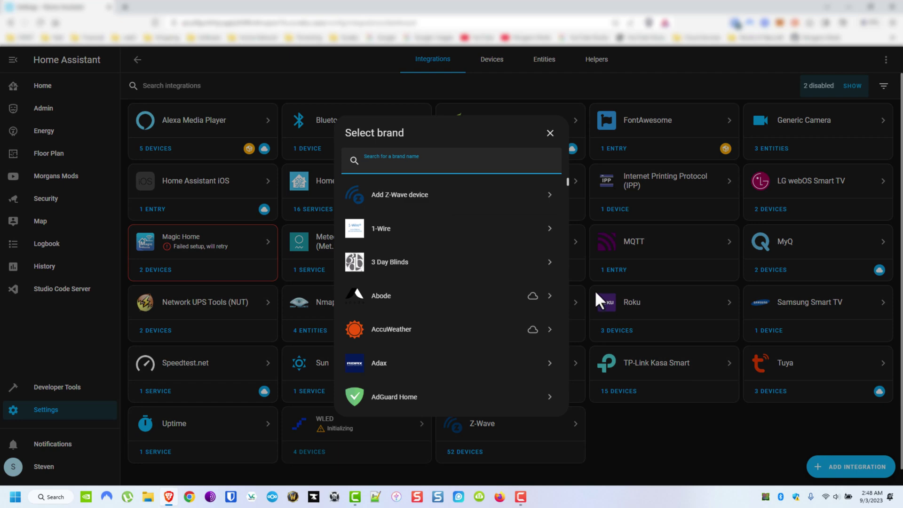
{"action": "type", "text": "RE"}
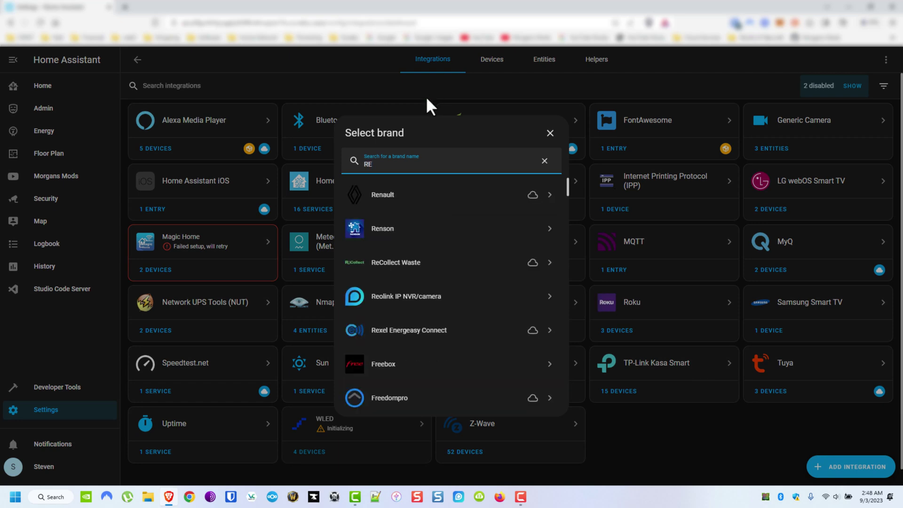
{"action": "left_click", "coordinate": [463, 296]}
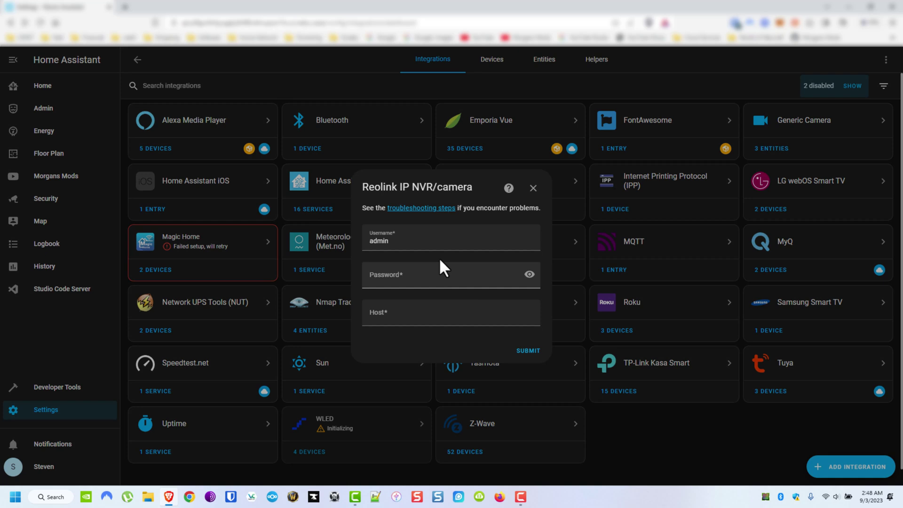
{"action": "double_click", "coordinate": [421, 243]}
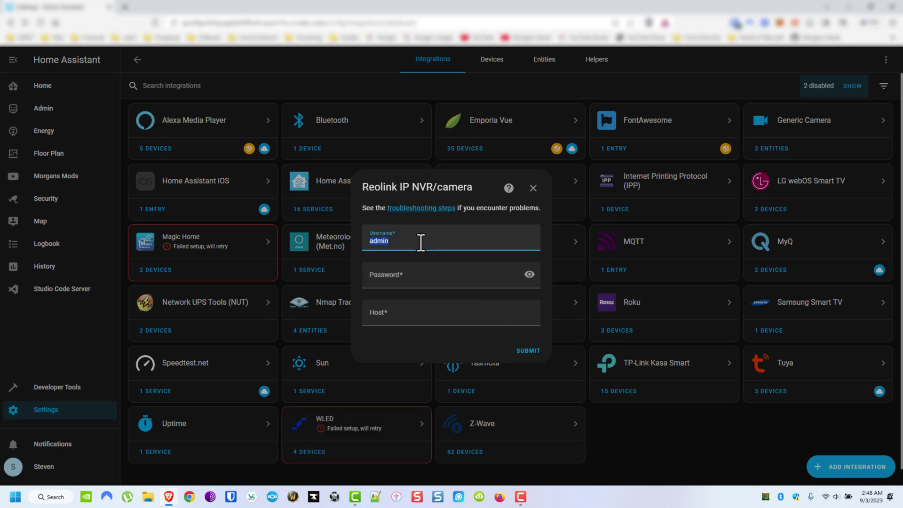
{"action": "key", "text": "Caps_Lock"}
{"action": "type", "text": "M"}
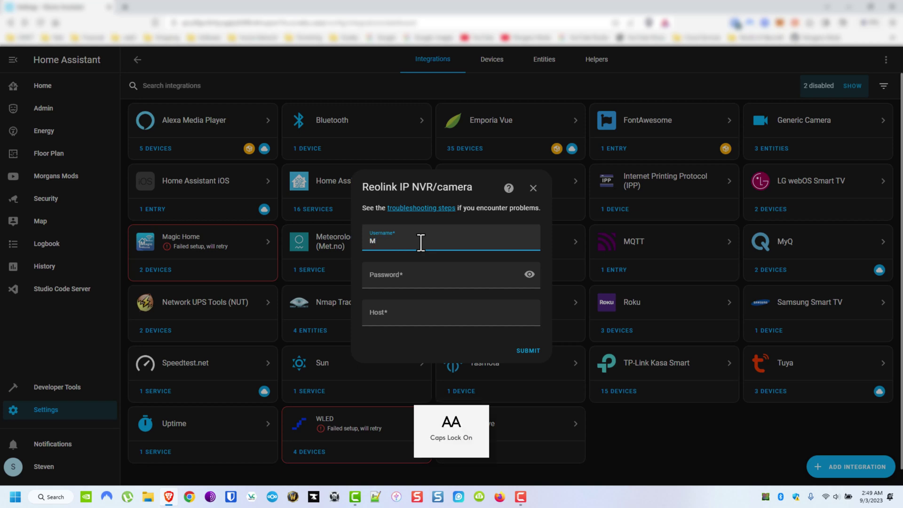
{"action": "key", "text": "Caps_Lock"}
{"action": "type", "text": "organsMods"}
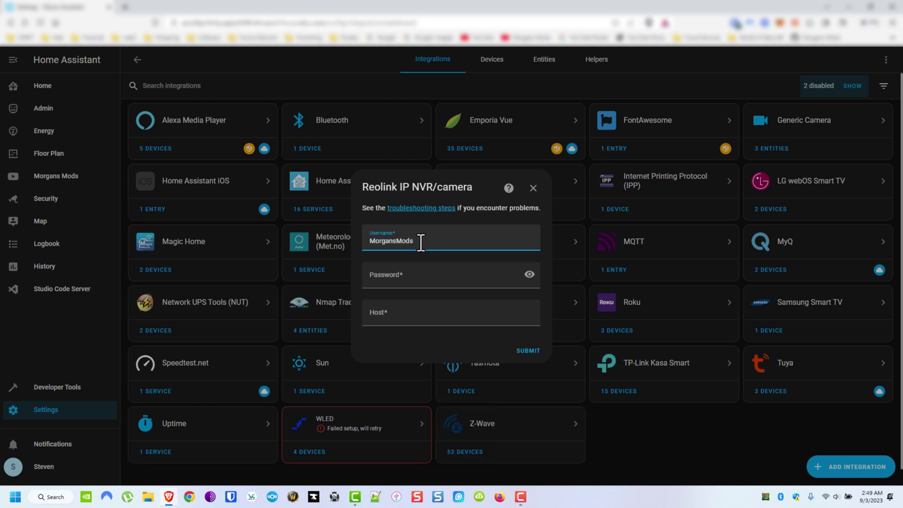
{"action": "key", "text": "Tab"}
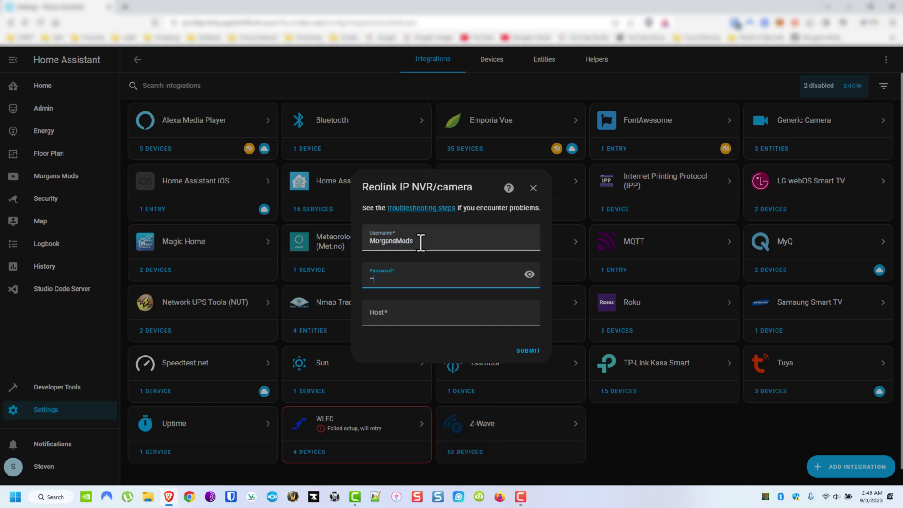
{"action": "type", "text": "••••"}
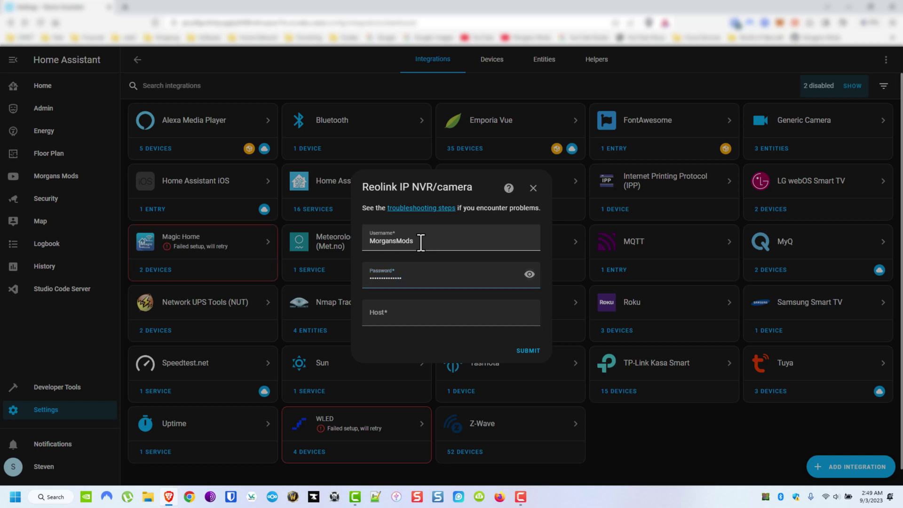
{"action": "key", "text": "Tab"}
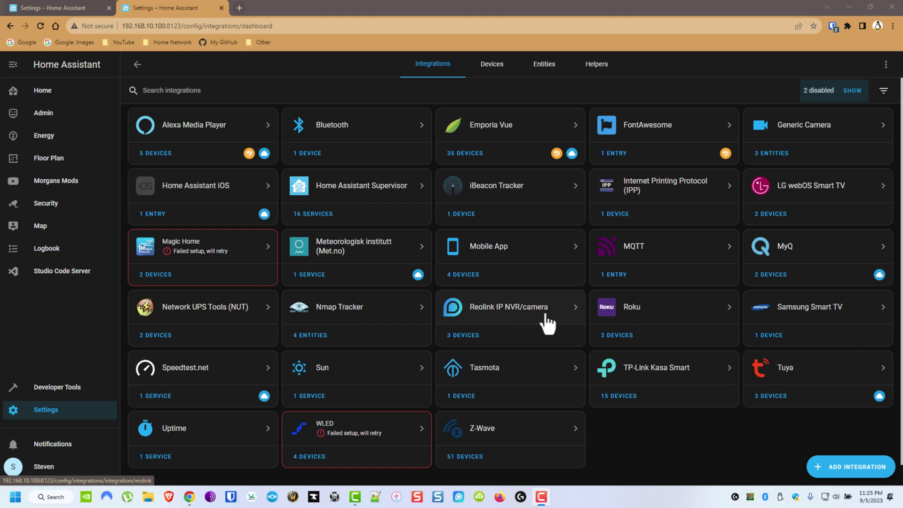
{"action": "left_click", "coordinate": [547, 323]}
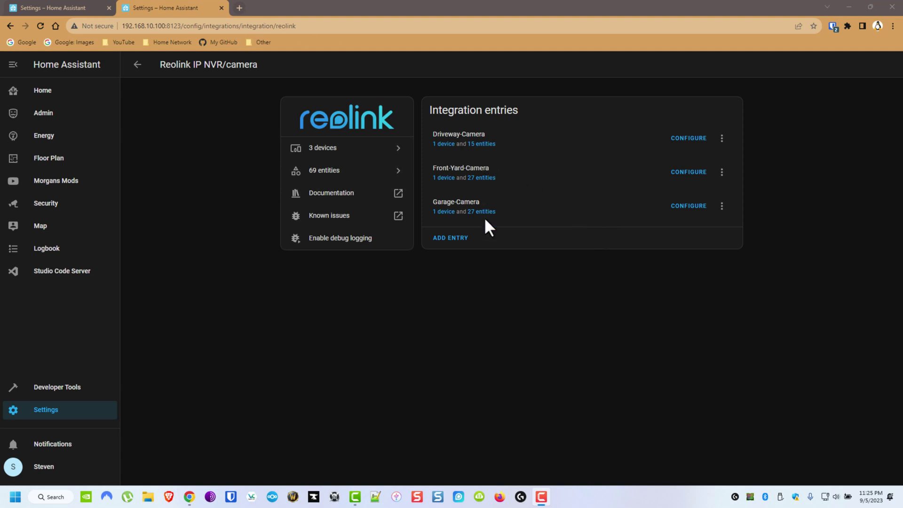
{"action": "left_click", "coordinate": [444, 212]}
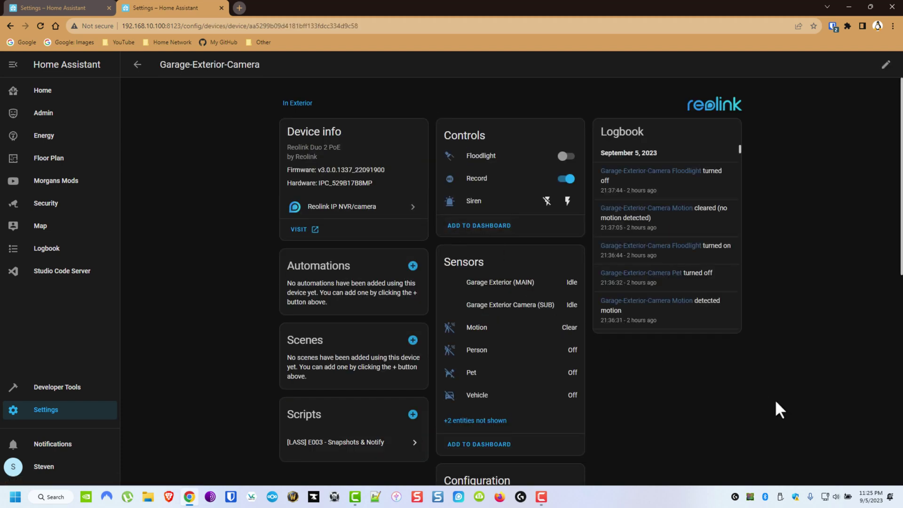
{"action": "scroll", "coordinate": [713, 367], "scroll_direction": "down", "scroll_amount": 1}
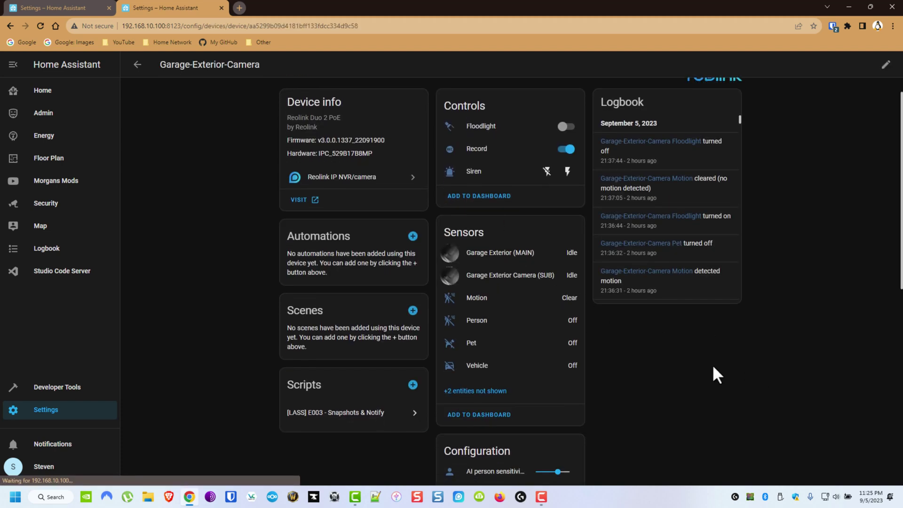
{"action": "scroll", "coordinate": [713, 364], "scroll_direction": "down", "scroll_amount": 7}
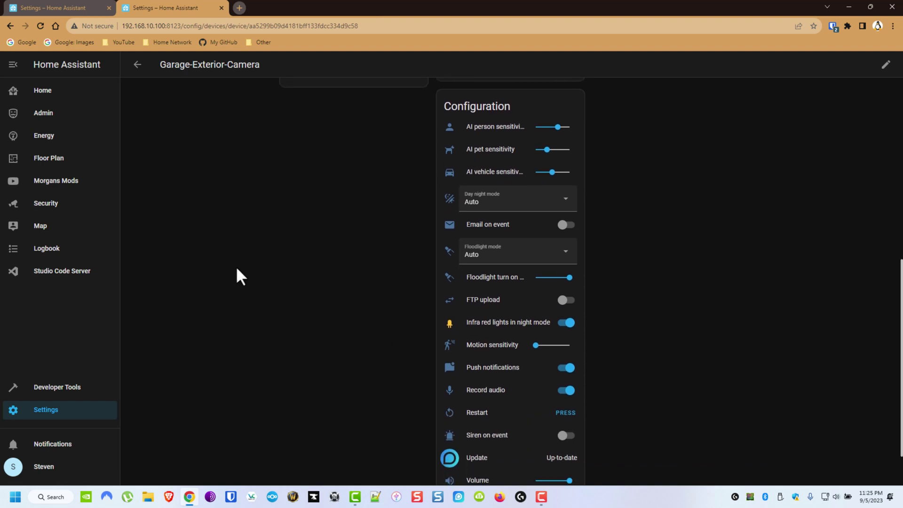
{"action": "scroll", "coordinate": [574, 322], "scroll_direction": "down", "scroll_amount": 2}
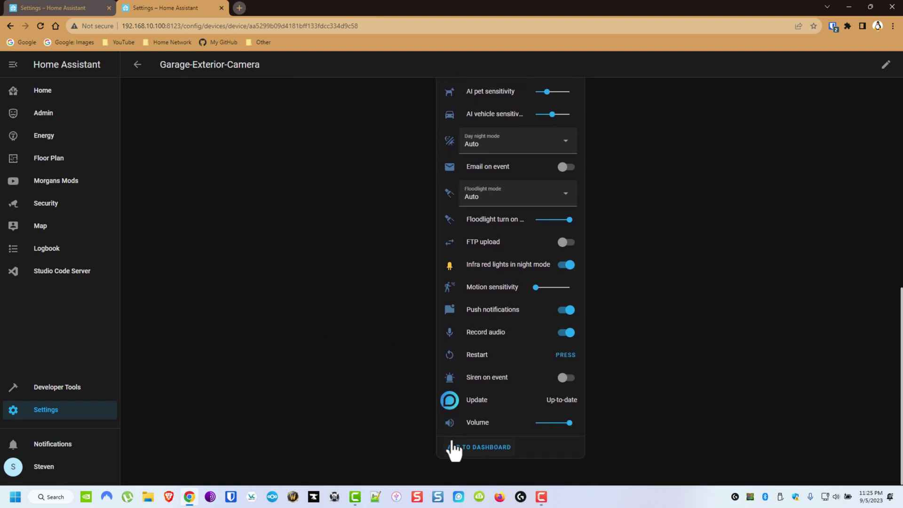
{"action": "left_click", "coordinate": [72, 181]}
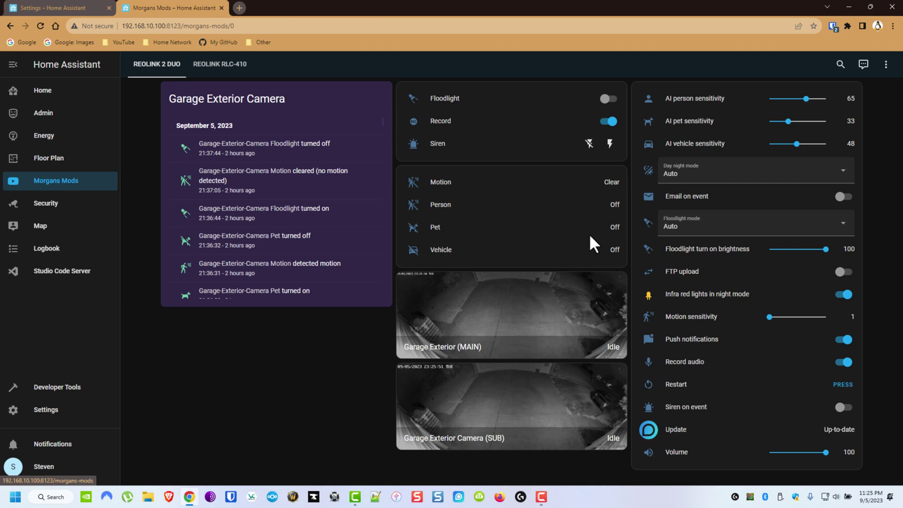
{"action": "left_click", "coordinate": [451, 208]}
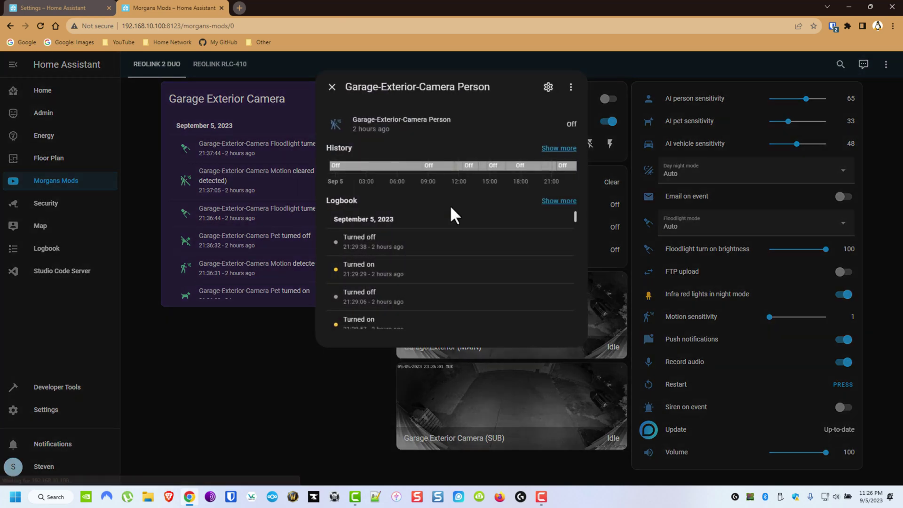
{"action": "scroll", "coordinate": [431, 259], "scroll_direction": "down", "scroll_amount": 5}
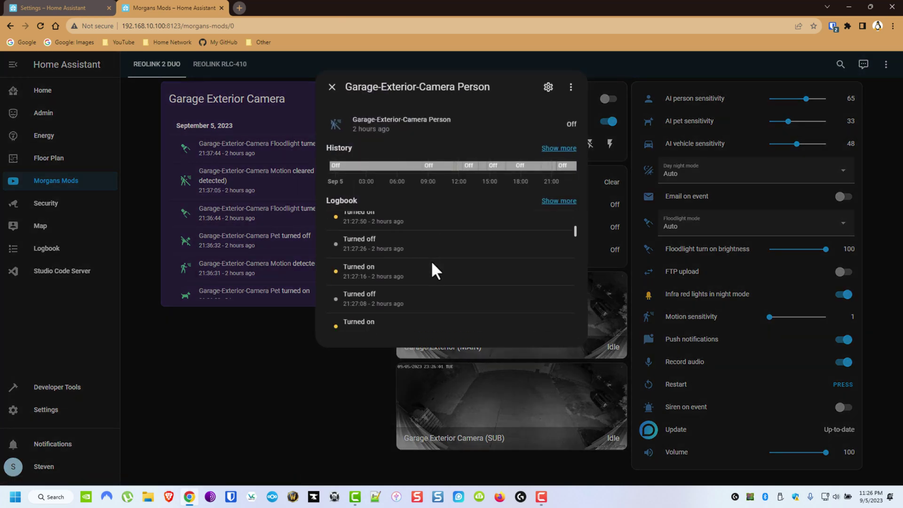
{"action": "left_click", "coordinate": [332, 87]}
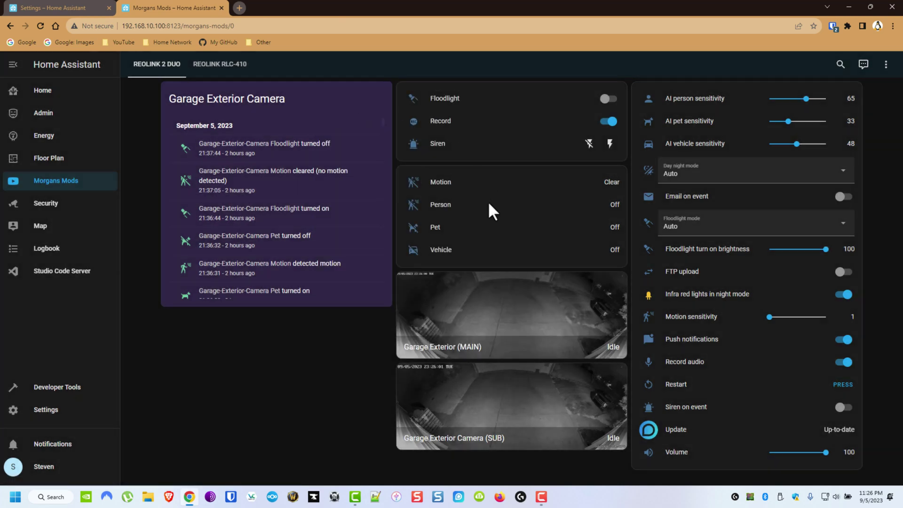
{"action": "left_click", "coordinate": [438, 227]}
{"action": "left_click", "coordinate": [335, 89]}
{"action": "left_click", "coordinate": [428, 247]}
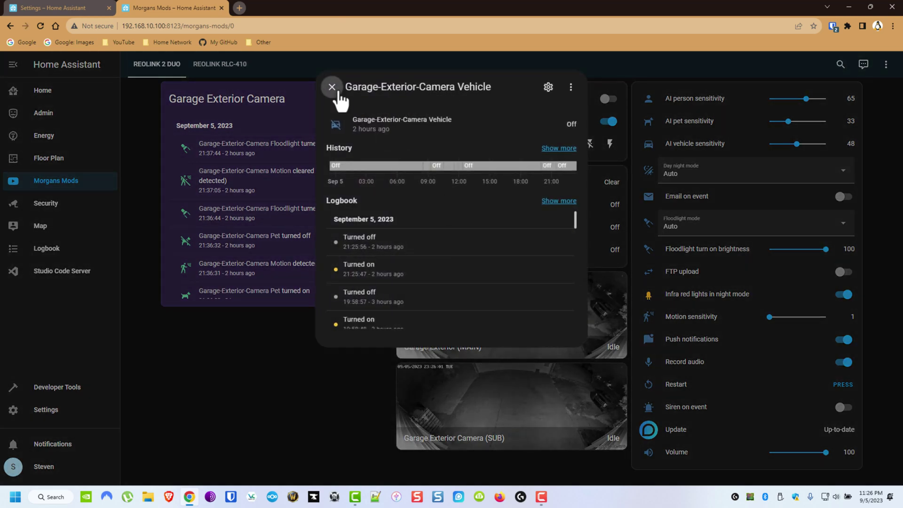
{"action": "left_click", "coordinate": [337, 92]}
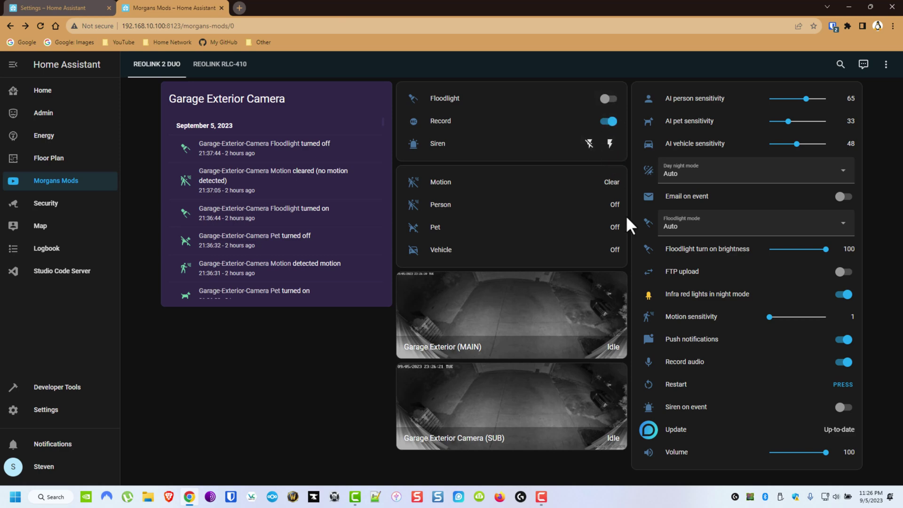
{"action": "left_click", "coordinate": [534, 338]}
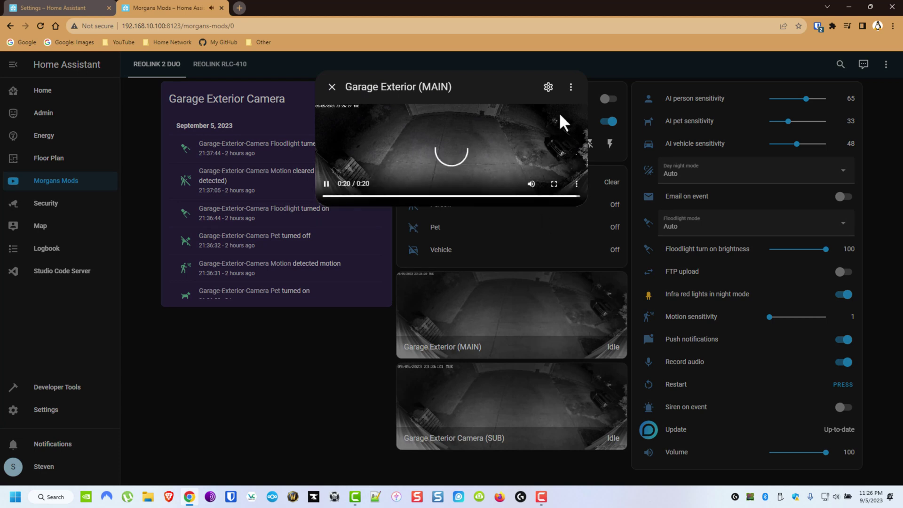
{"action": "left_click", "coordinate": [548, 89]}
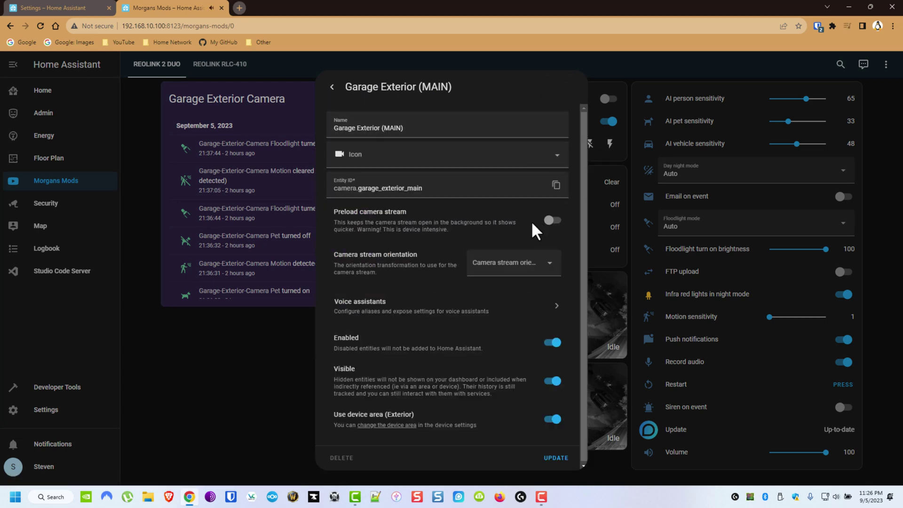
{"action": "left_click", "coordinate": [553, 221]}
{"action": "left_click", "coordinate": [556, 458]}
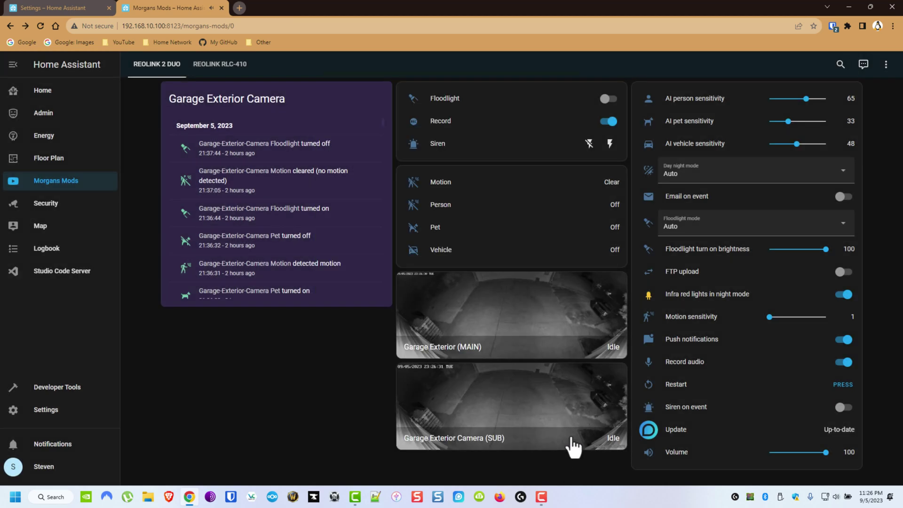
{"action": "left_click", "coordinate": [559, 308]}
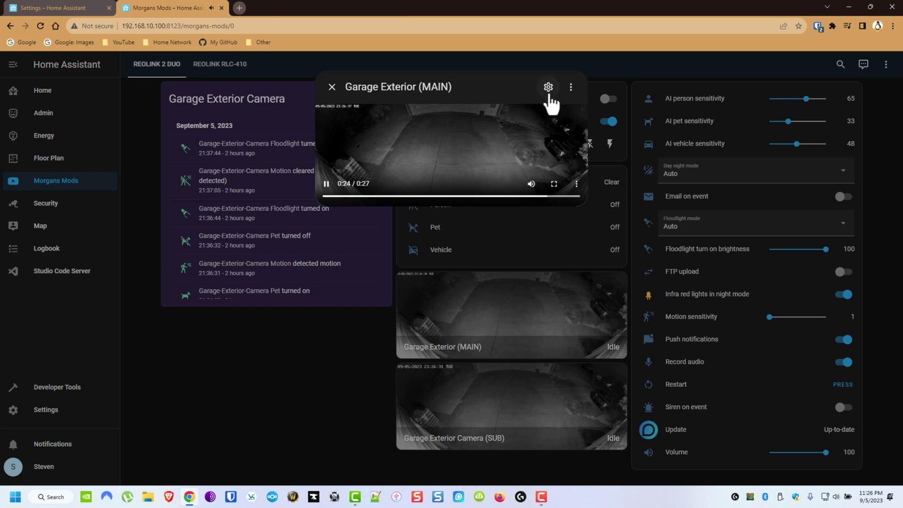
{"action": "left_click", "coordinate": [332, 87]}
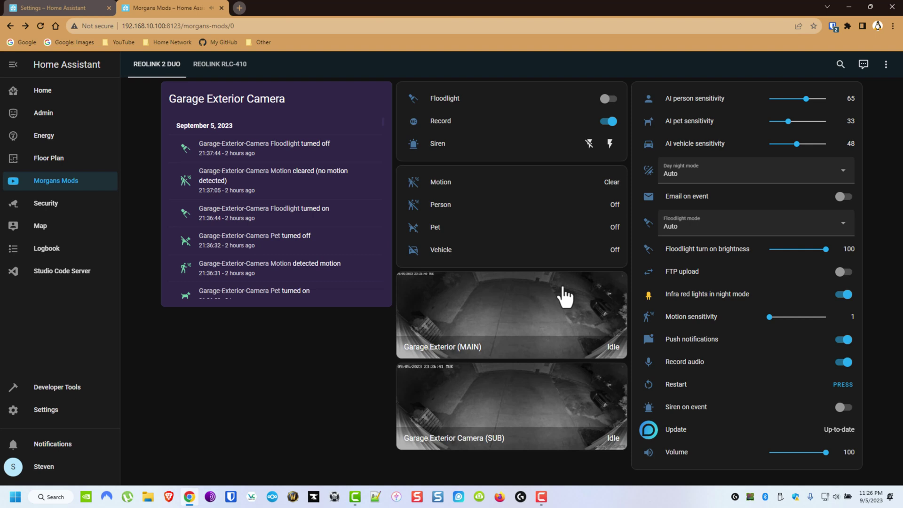
{"action": "left_click", "coordinate": [102, 412]}
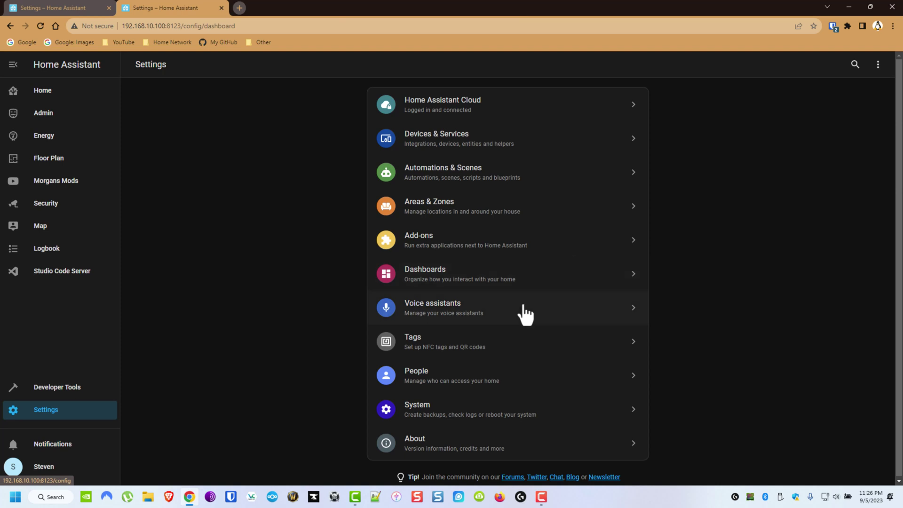
{"action": "left_click", "coordinate": [476, 191]}
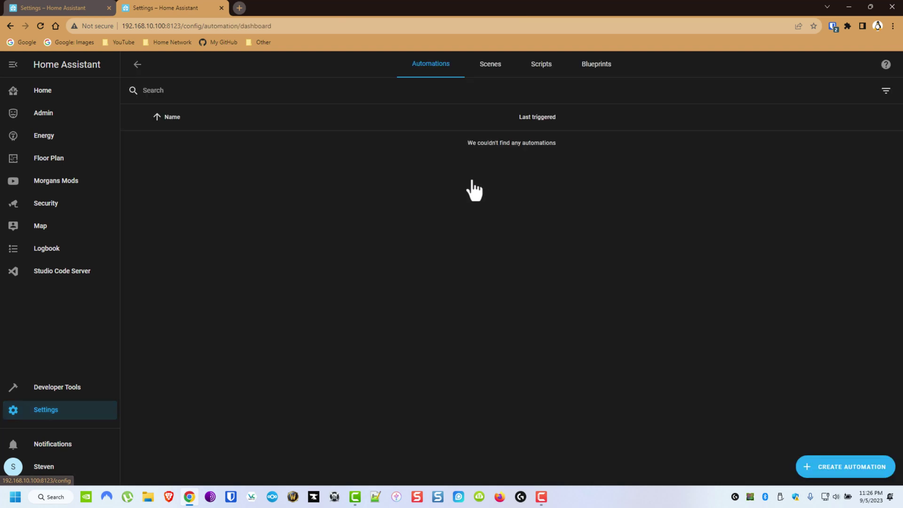
{"action": "left_click", "coordinate": [542, 74]}
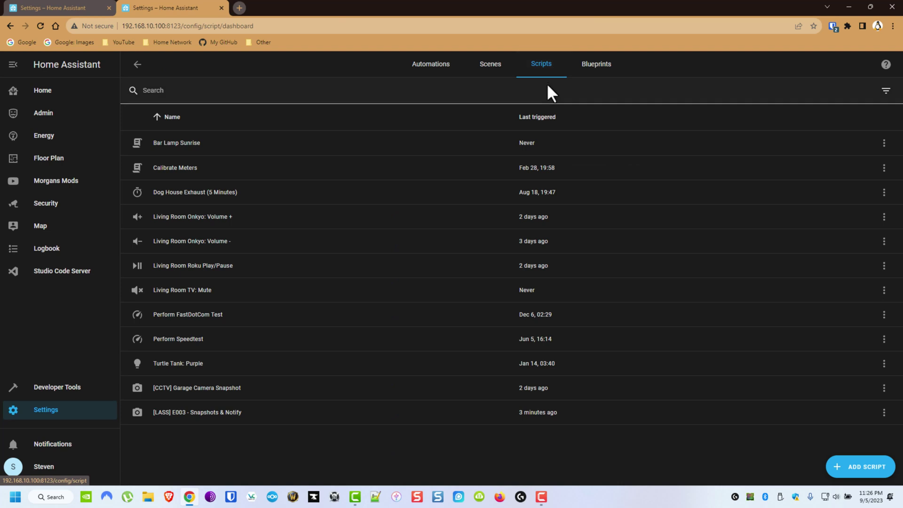
{"action": "left_click", "coordinate": [353, 417]}
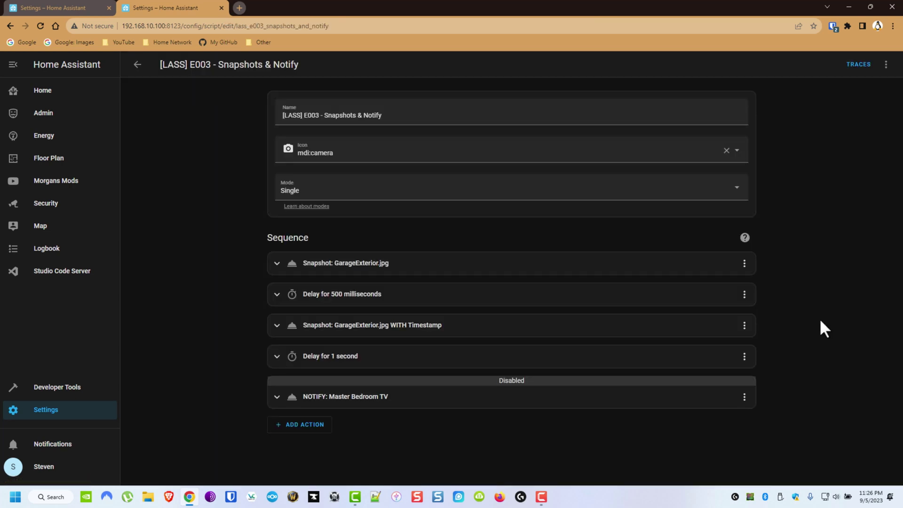
{"action": "left_click", "coordinate": [887, 66]}
{"action": "left_click", "coordinate": [818, 115]}
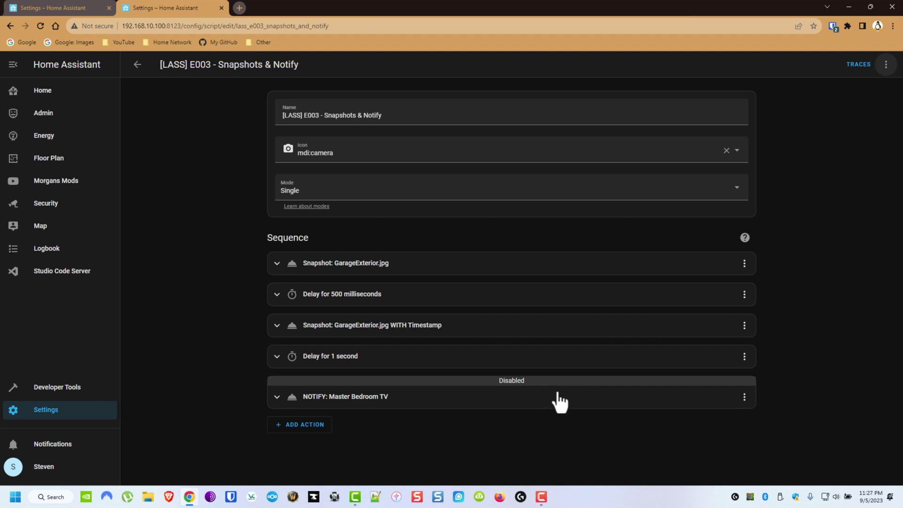
{"action": "left_click", "coordinate": [369, 275]}
{"action": "scroll", "coordinate": [532, 288], "scroll_direction": "down", "scroll_amount": 1}
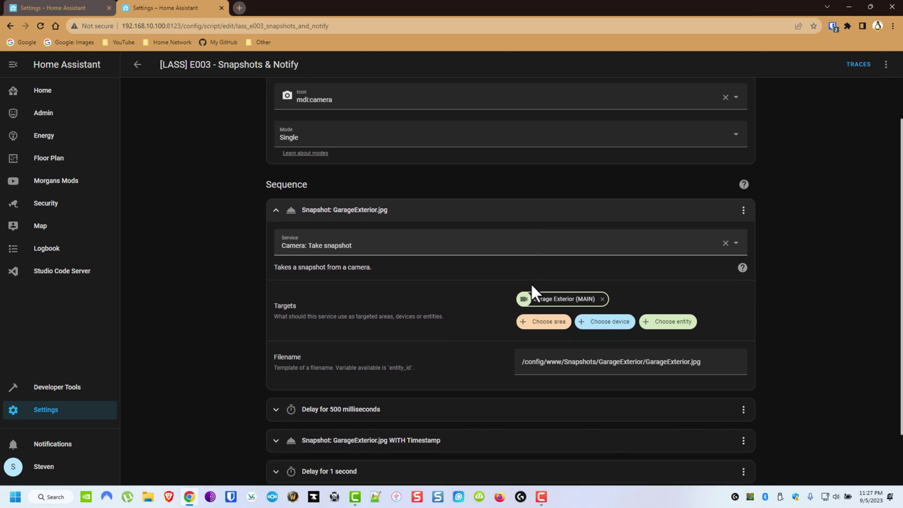
{"action": "scroll", "coordinate": [532, 286], "scroll_direction": "down", "scroll_amount": 1}
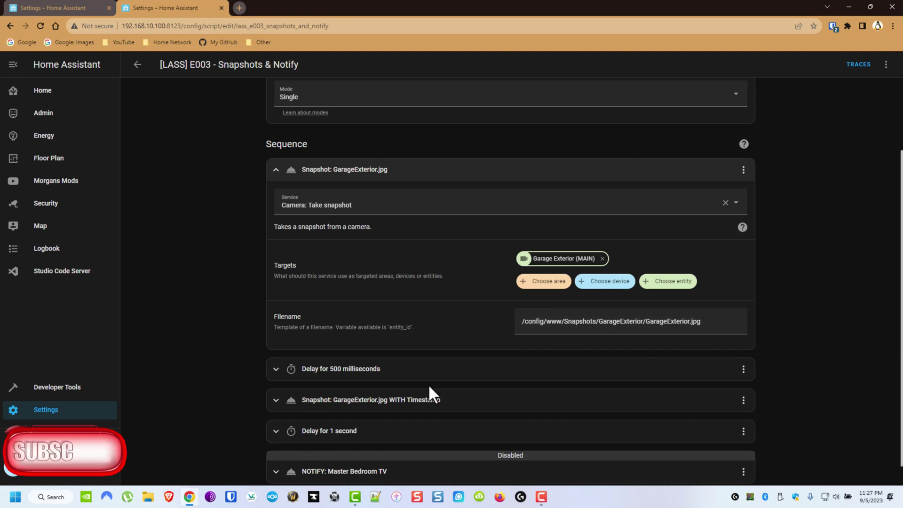
{"action": "left_click", "coordinate": [424, 400]}
{"action": "scroll", "coordinate": [486, 394], "scroll_direction": "down", "scroll_amount": 3}
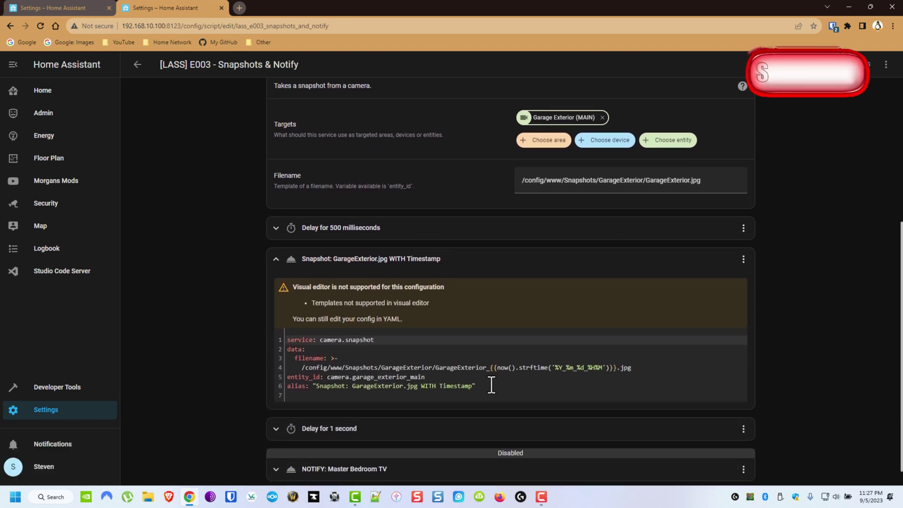
{"action": "scroll", "coordinate": [541, 365], "scroll_direction": "up", "scroll_amount": 1}
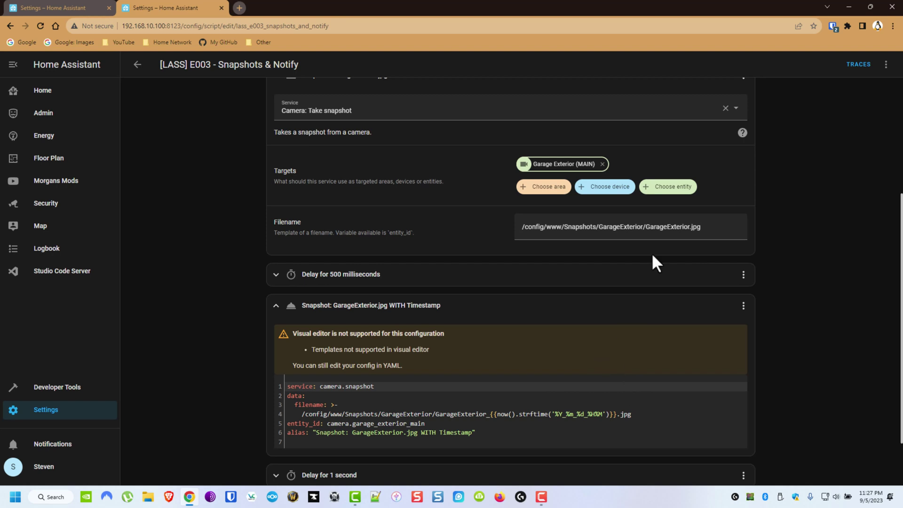
{"action": "left_click_drag", "start_coordinate": [702, 227], "coordinate": [647, 227]}
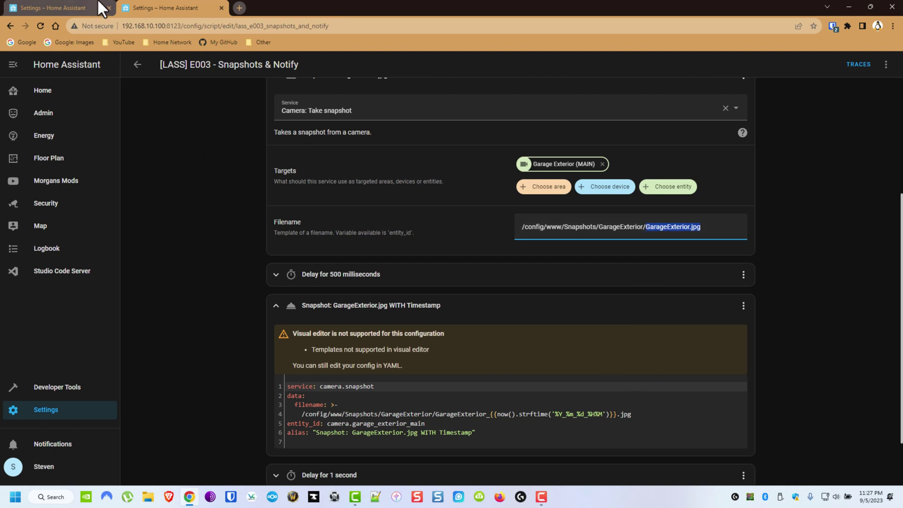
{"action": "left_click", "coordinate": [109, 8]}
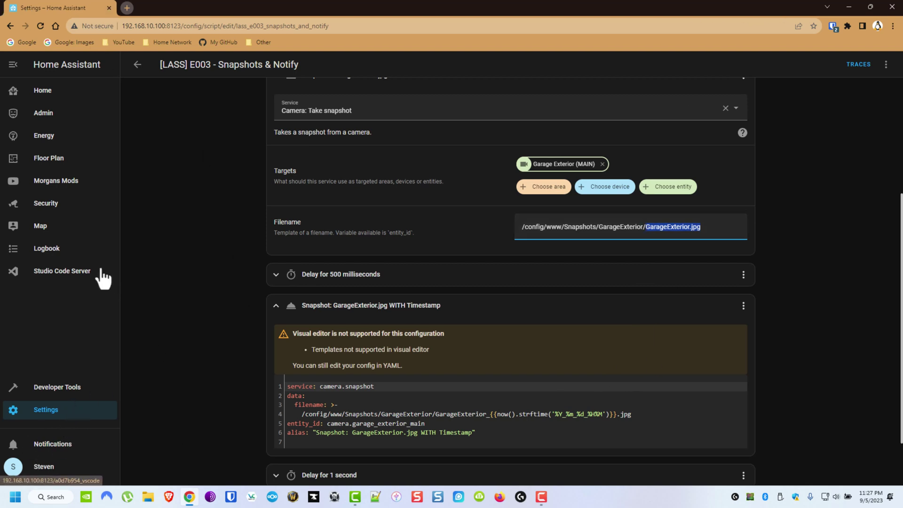
{"action": "left_click", "coordinate": [82, 273]}
{"action": "left_click", "coordinate": [84, 271]}
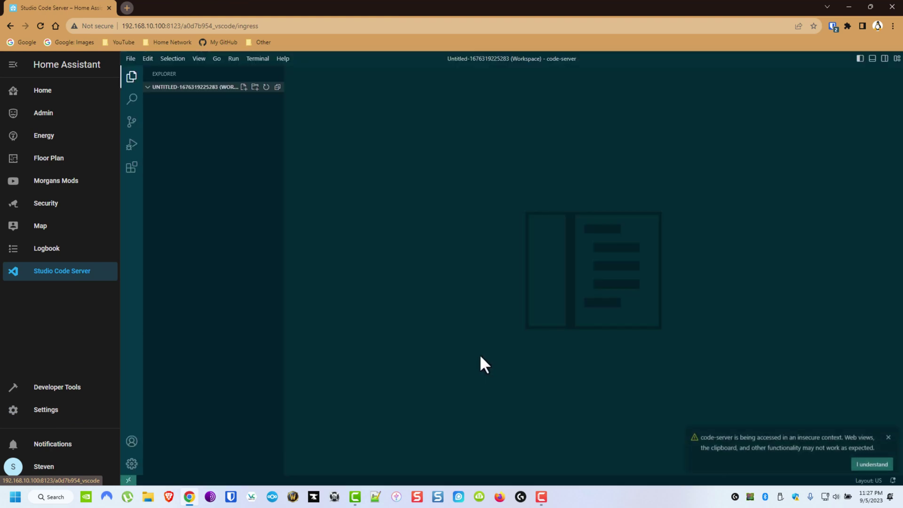
{"action": "left_click", "coordinate": [875, 454]}
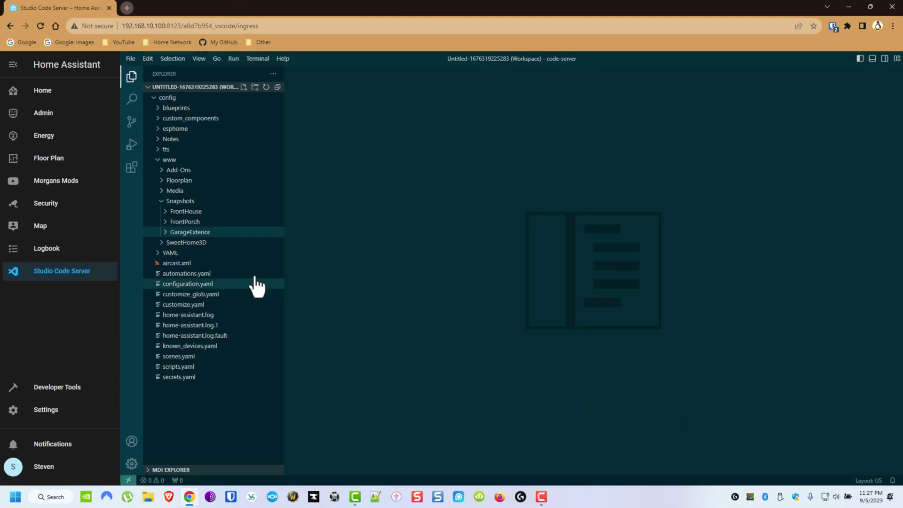
{"action": "left_click", "coordinate": [200, 233]}
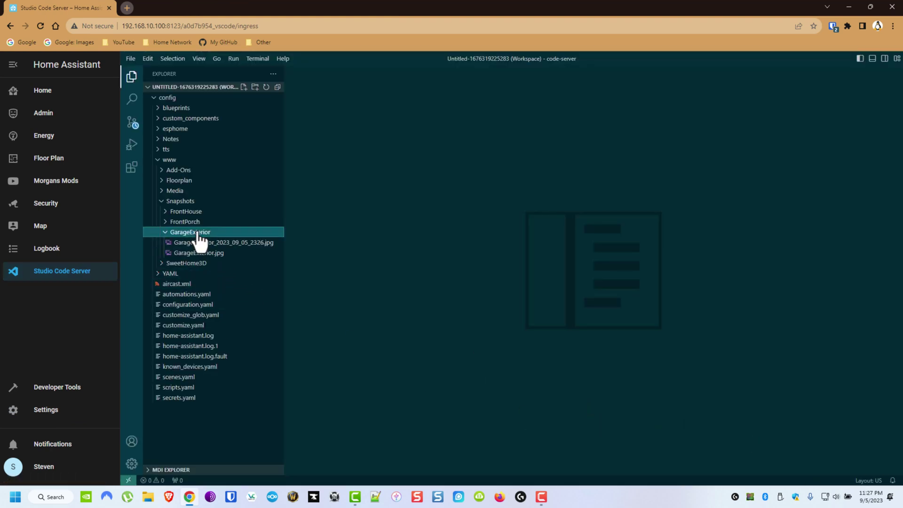
{"action": "left_click", "coordinate": [255, 252]}
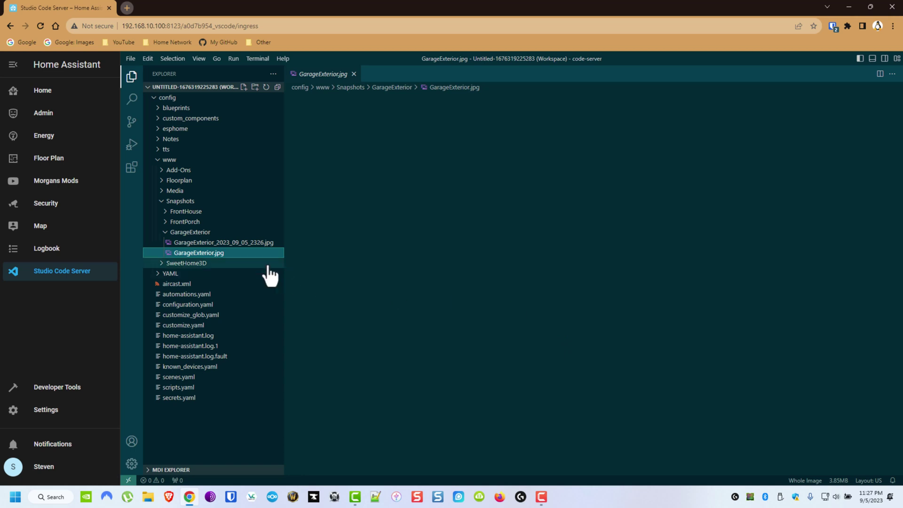
{"action": "left_click", "coordinate": [249, 243]}
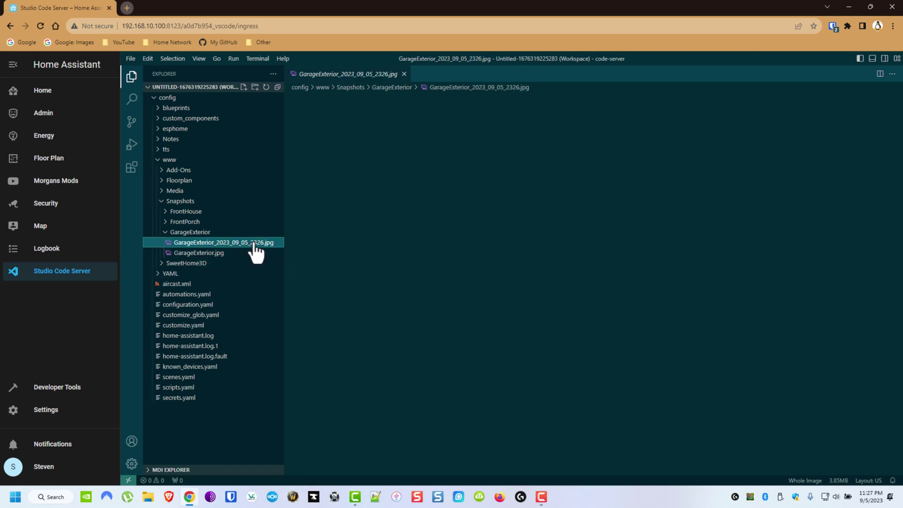
{"action": "left_click", "coordinate": [342, 269]}
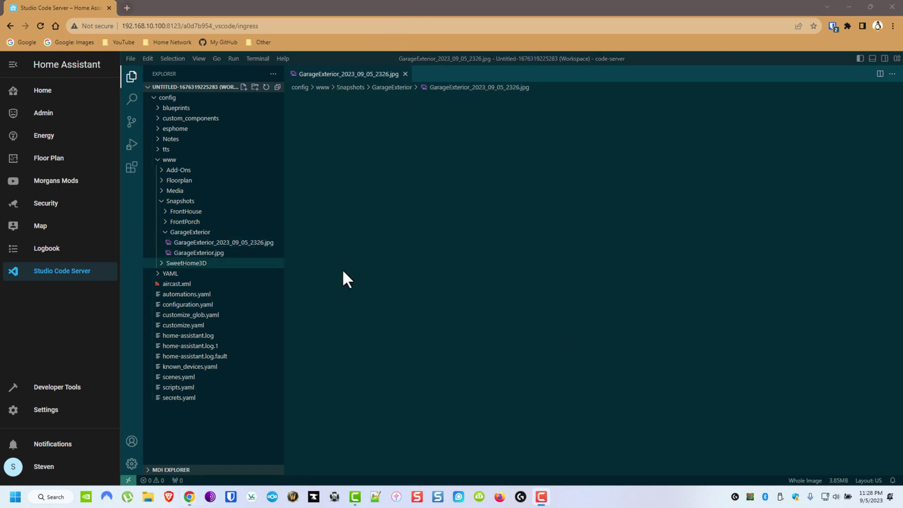
{"action": "left_click", "coordinate": [150, 496]}
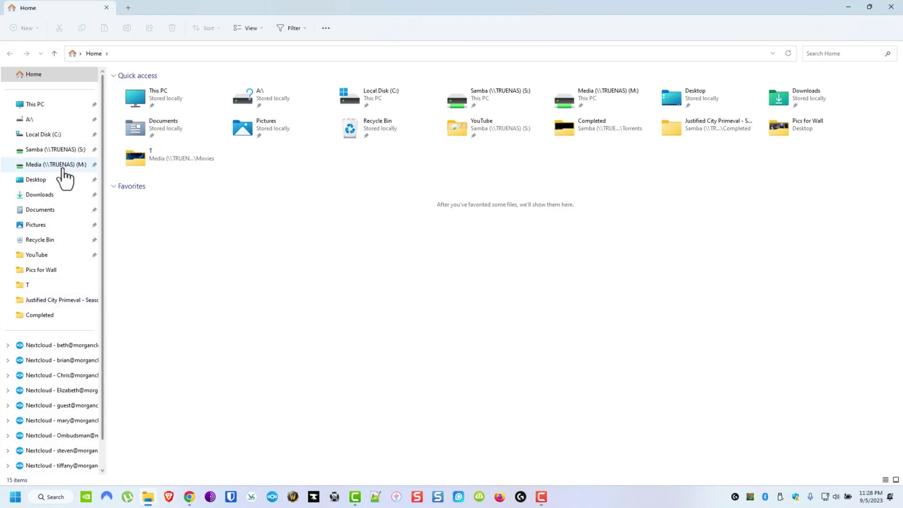
{"action": "left_click", "coordinate": [35, 107]}
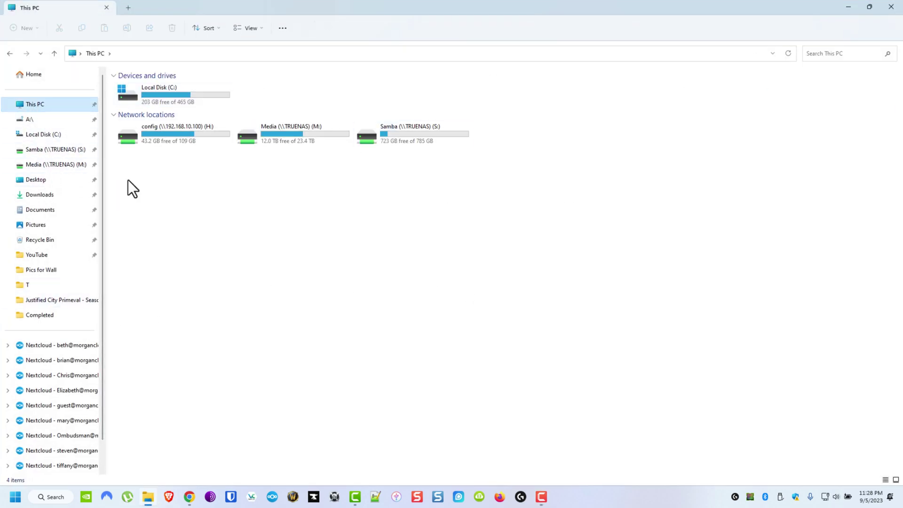
{"action": "double_click", "coordinate": [170, 140]}
{"action": "double_click", "coordinate": [151, 177]}
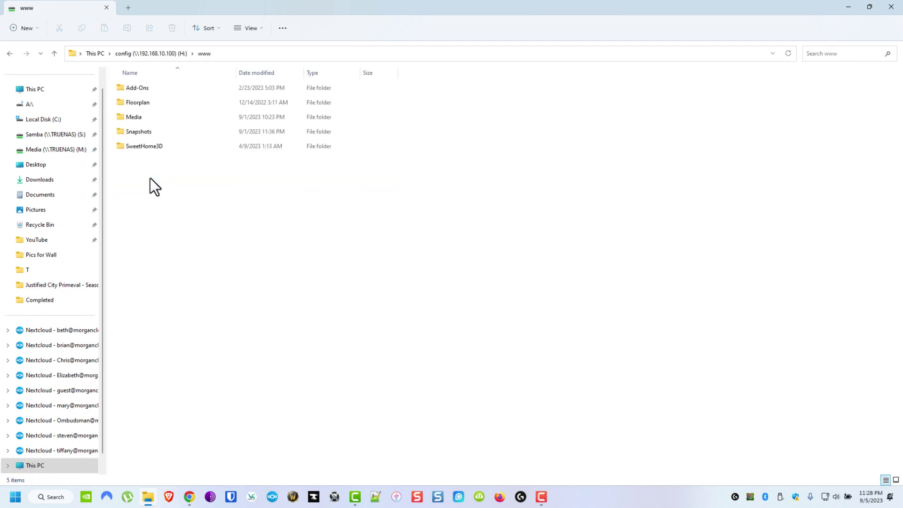
{"action": "double_click", "coordinate": [163, 128]}
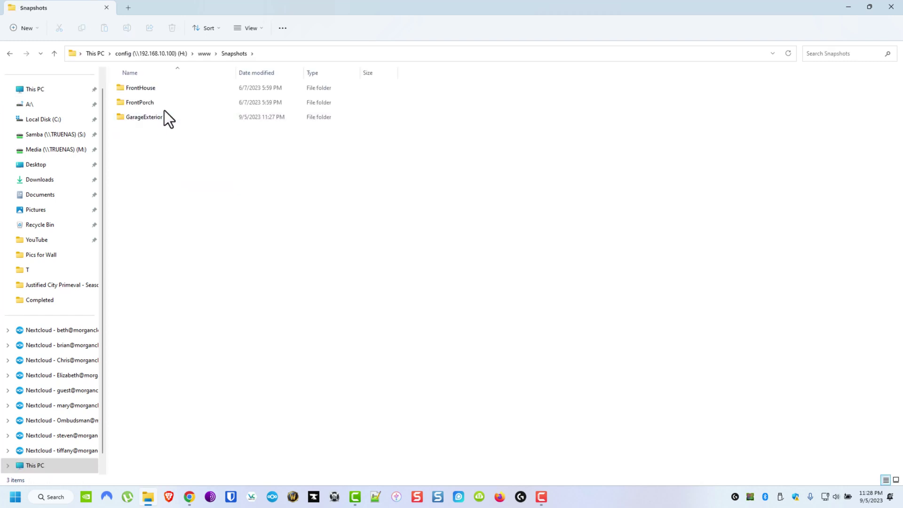
{"action": "double_click", "coordinate": [164, 117]}
{"action": "double_click", "coordinate": [205, 88]}
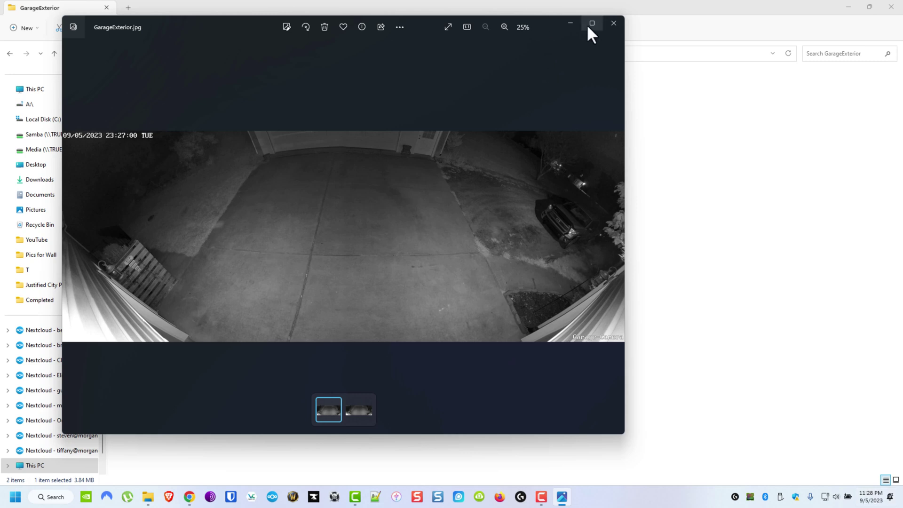
{"action": "left_click", "coordinate": [611, 24]}
{"action": "left_click", "coordinate": [233, 101]}
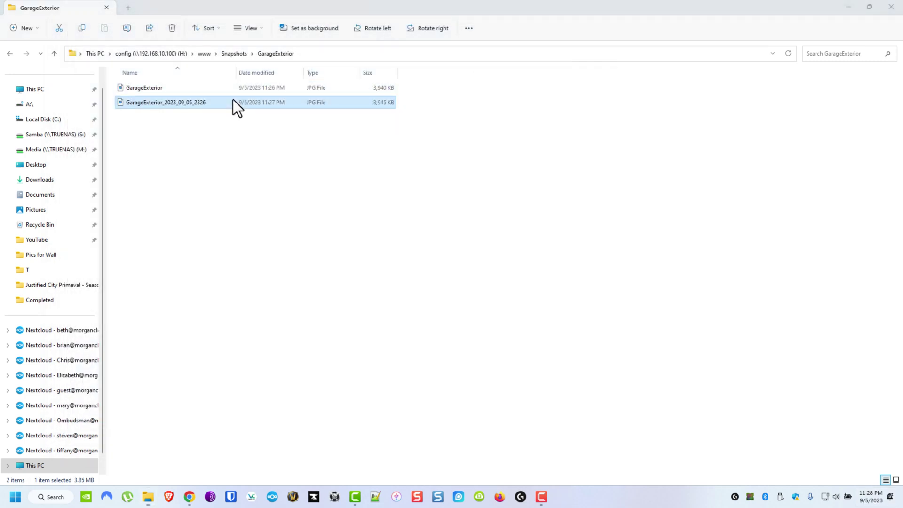
{"action": "double_click", "coordinate": [233, 100]}
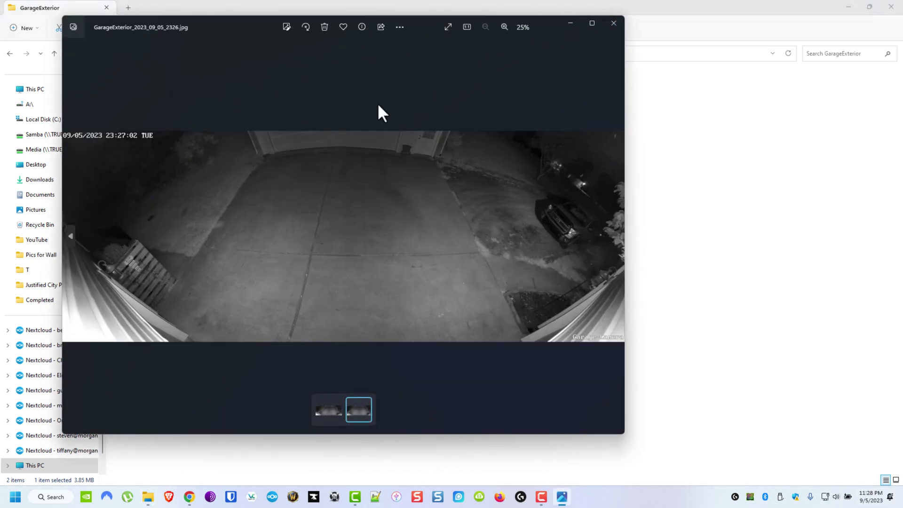
{"action": "left_click", "coordinate": [614, 23]}
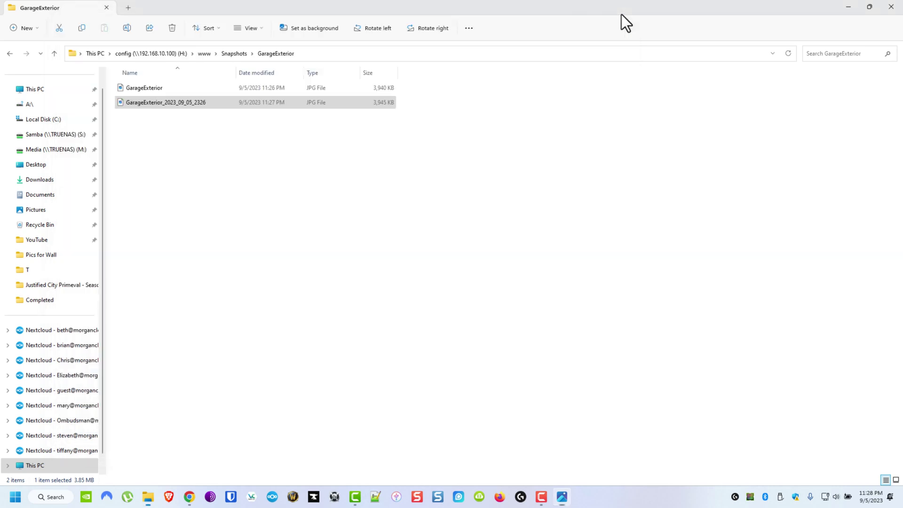
{"action": "left_click", "coordinate": [226, 91]}
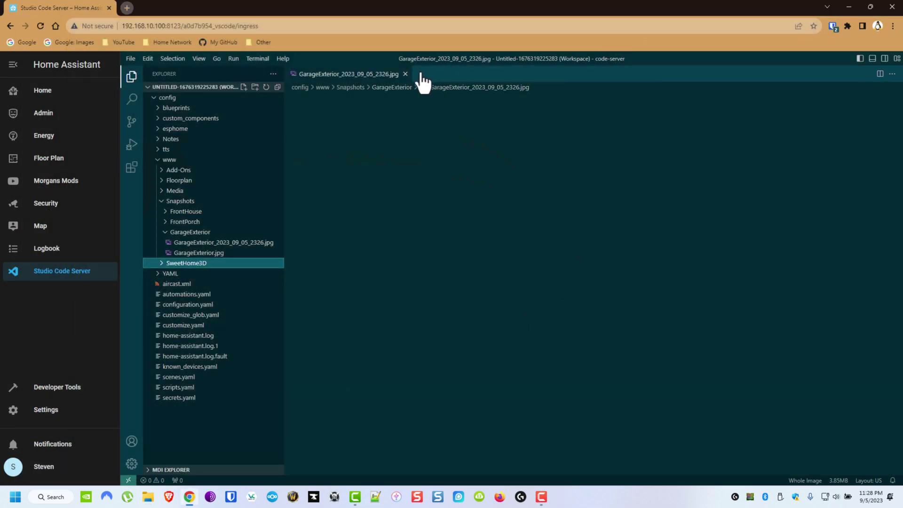
{"action": "left_click", "coordinate": [405, 74]}
{"action": "left_click", "coordinate": [64, 92]}
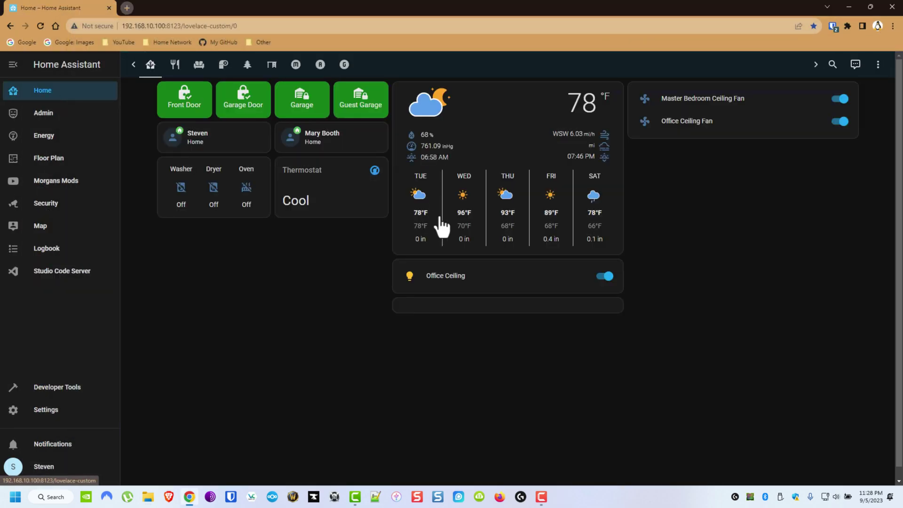